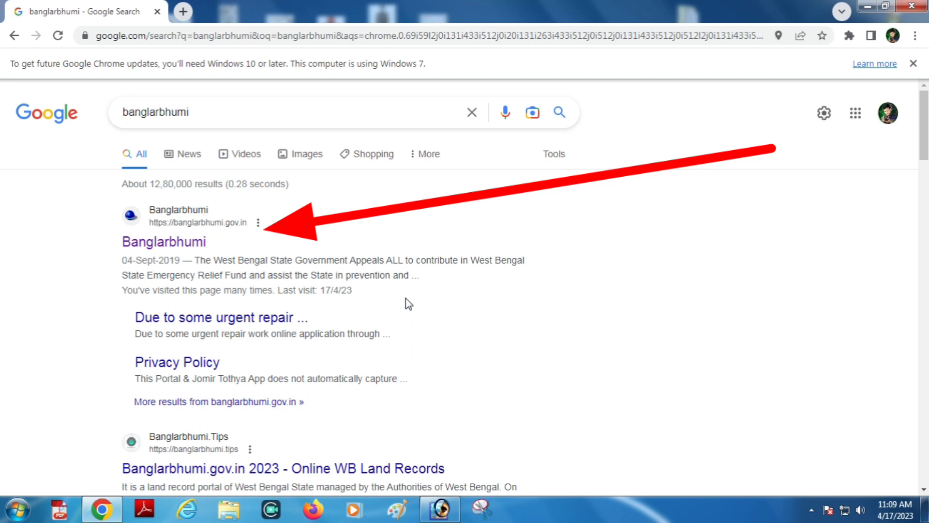
# Open the Banglarbhumi site from Google results and reach the citizen sign-up form via Know Your Property
pyautogui.click(168, 243)
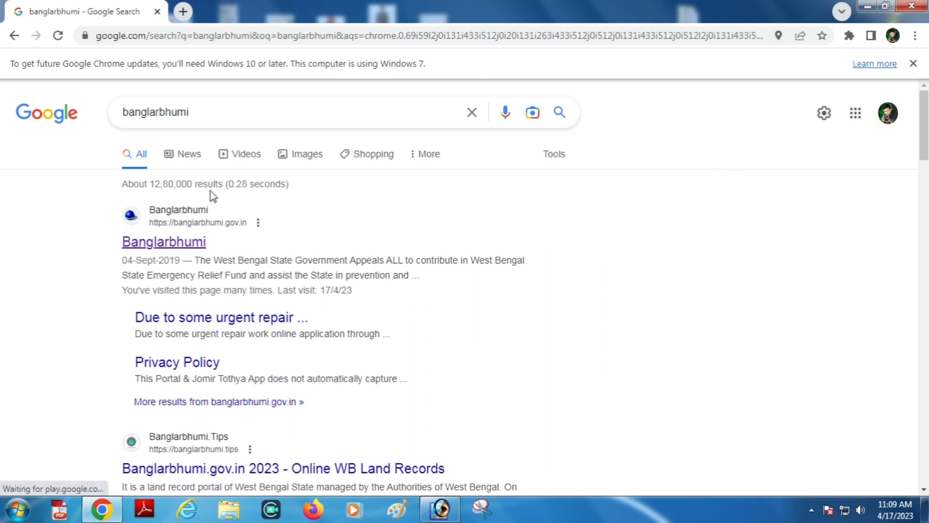
pyautogui.click(173, 245)
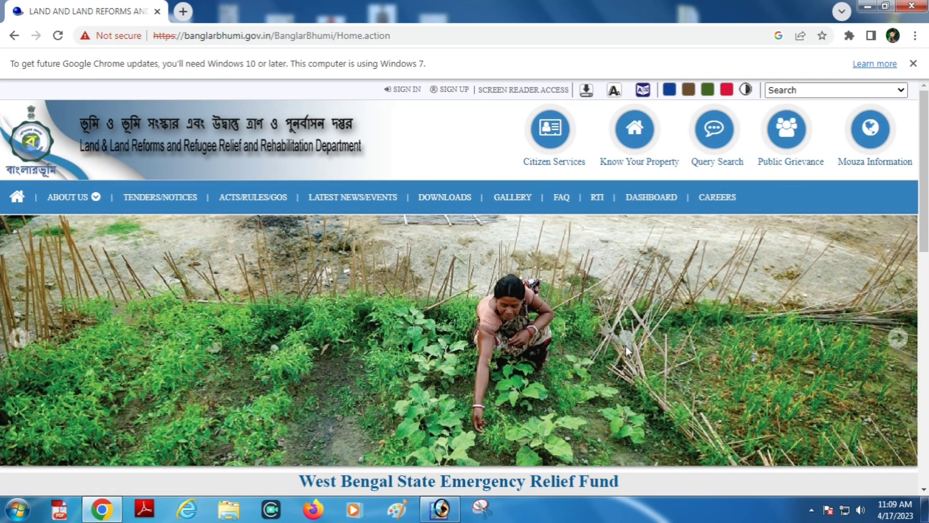
pyautogui.click(632, 126)
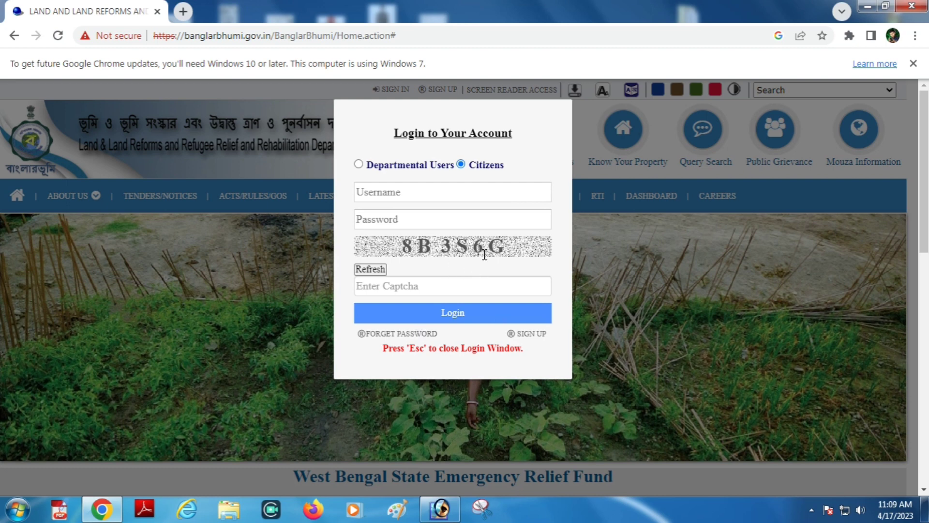
pyautogui.click(527, 335)
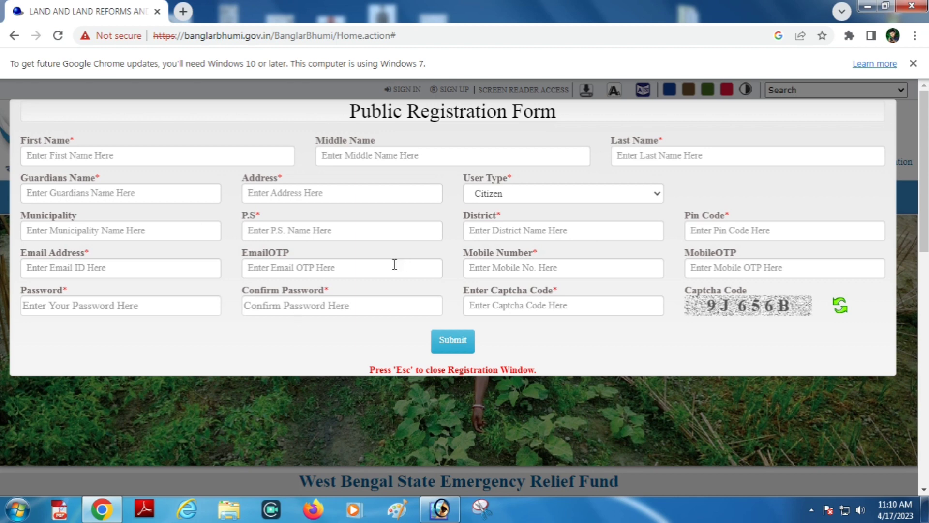
# Enter the applicant's first name, accept the suggested last name, and type the guardian's name
pyautogui.click(88, 156)
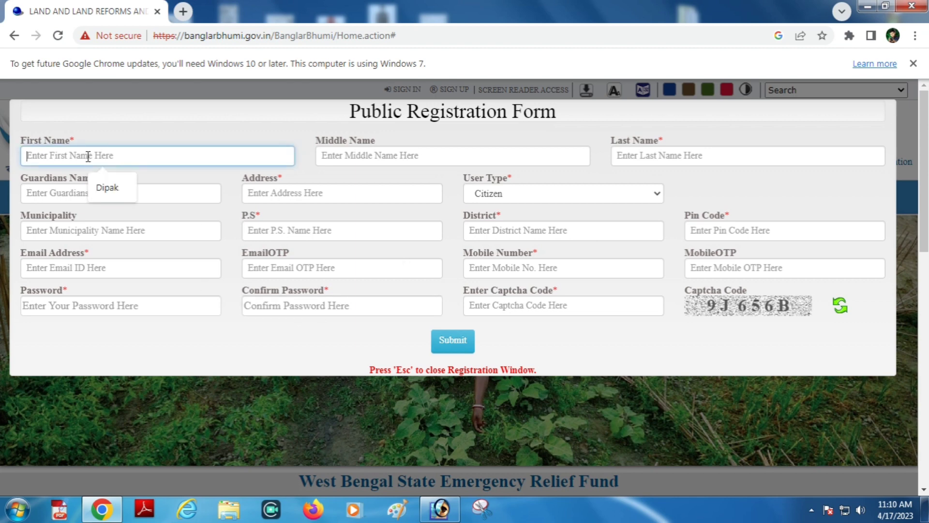
pyautogui.write('Pa')
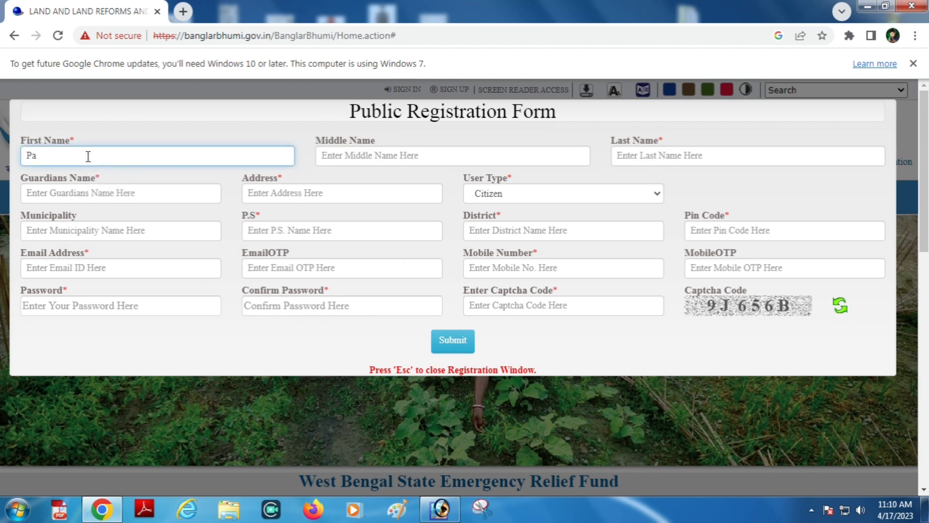
pyautogui.write('rbati')
pyautogui.click(654, 155)
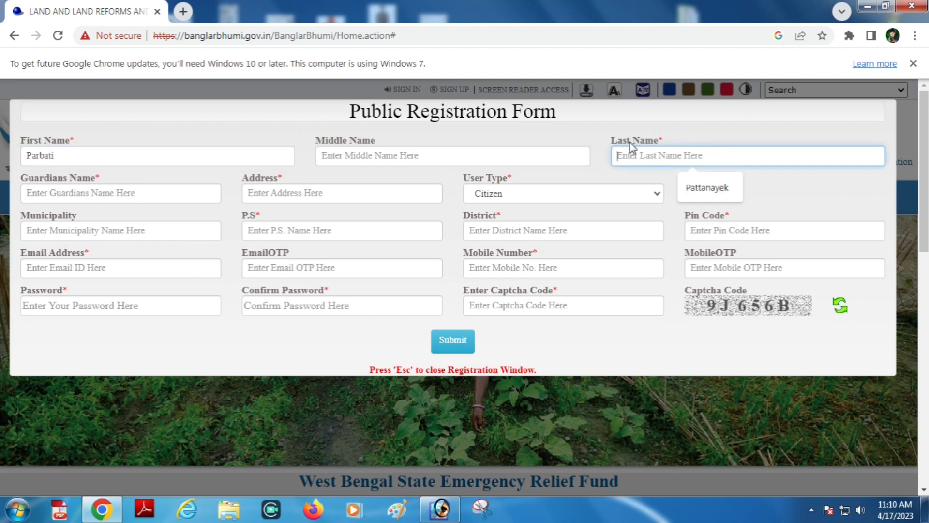
pyautogui.click(701, 196)
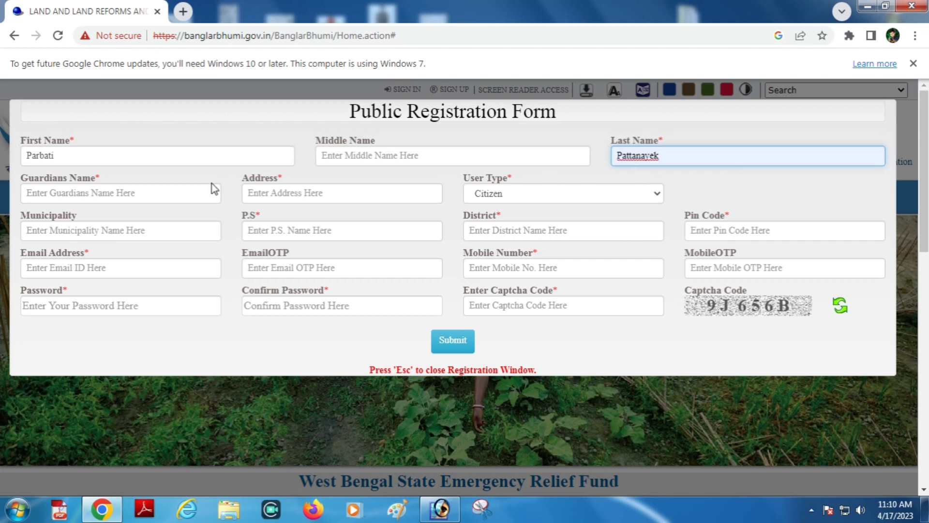
pyautogui.click(80, 193)
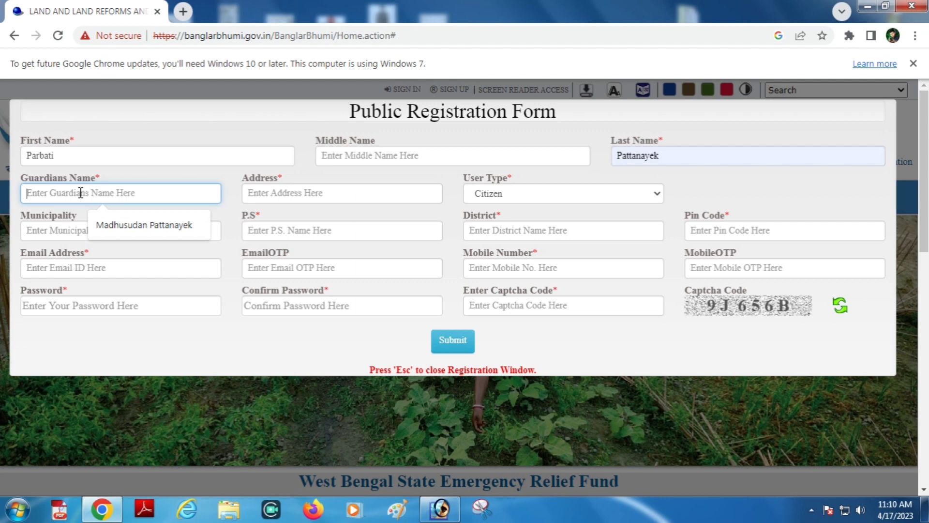
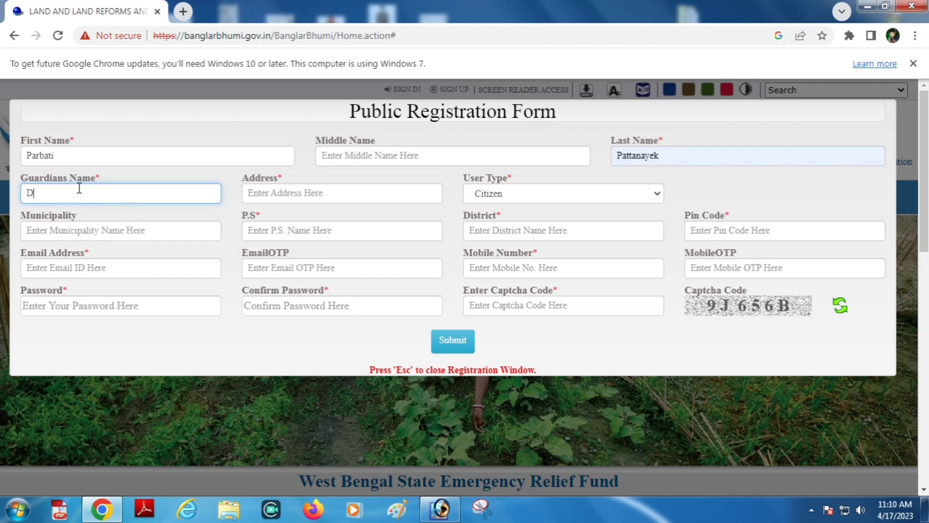
# Fill in the applicant's address from the autofill suggestion
pyautogui.click(215, 207)
pyautogui.click(302, 198)
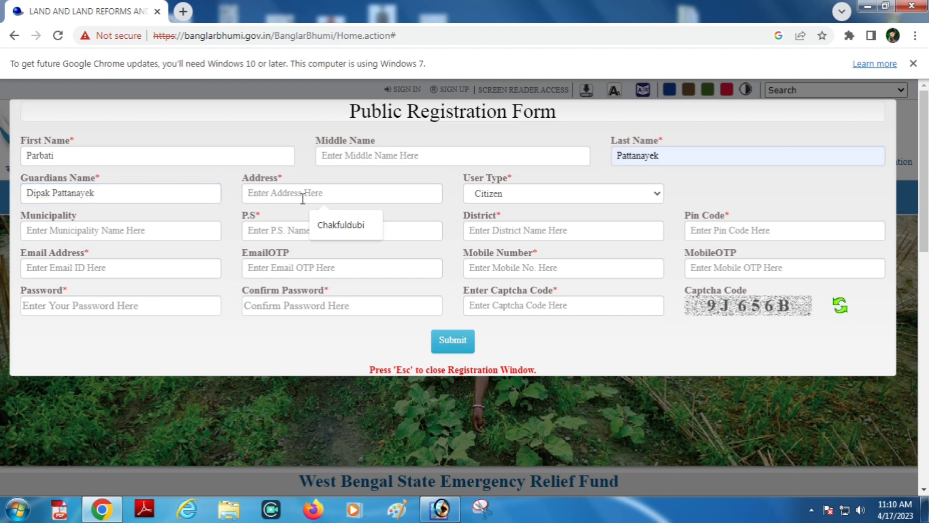
pyautogui.click(343, 226)
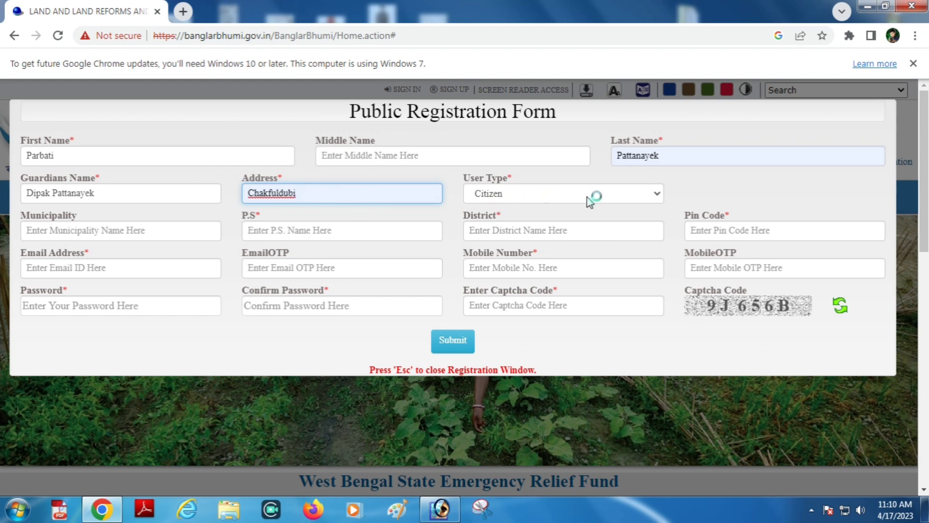
pyautogui.click(157, 232)
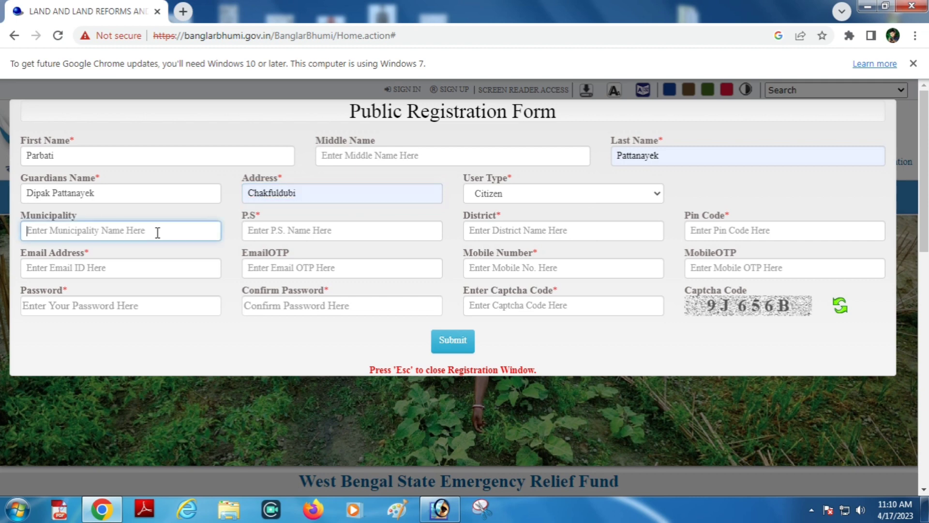
# Set police station Sagar, district South 24 Parganas, and accept the suggested PIN code
pyautogui.click(288, 231)
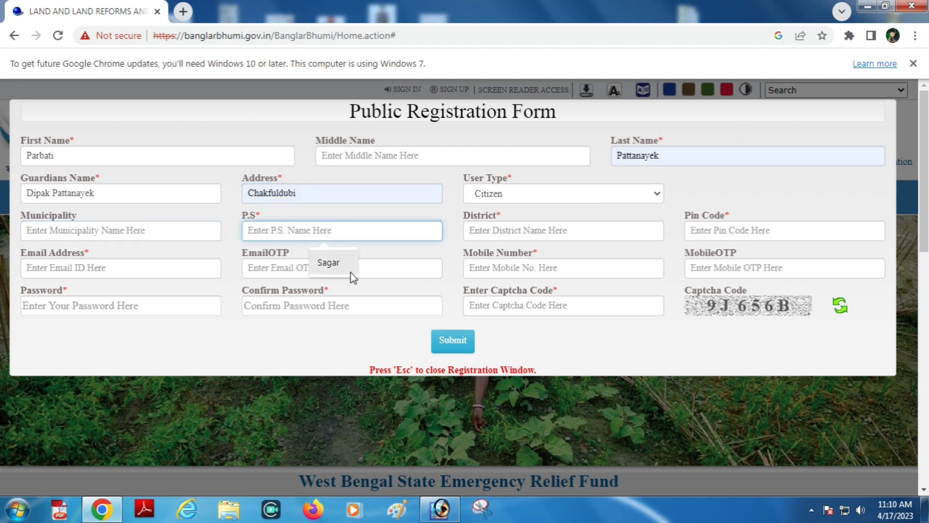
pyautogui.click(329, 263)
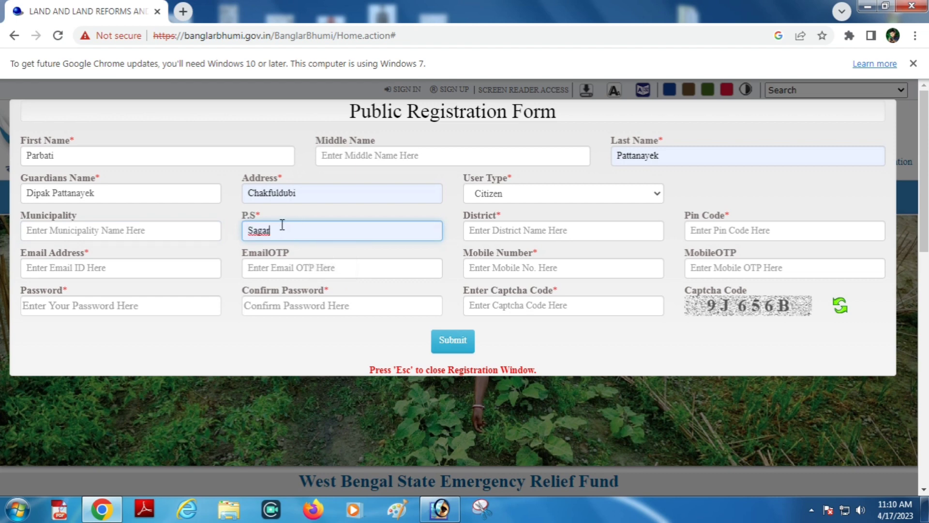
pyautogui.click(494, 230)
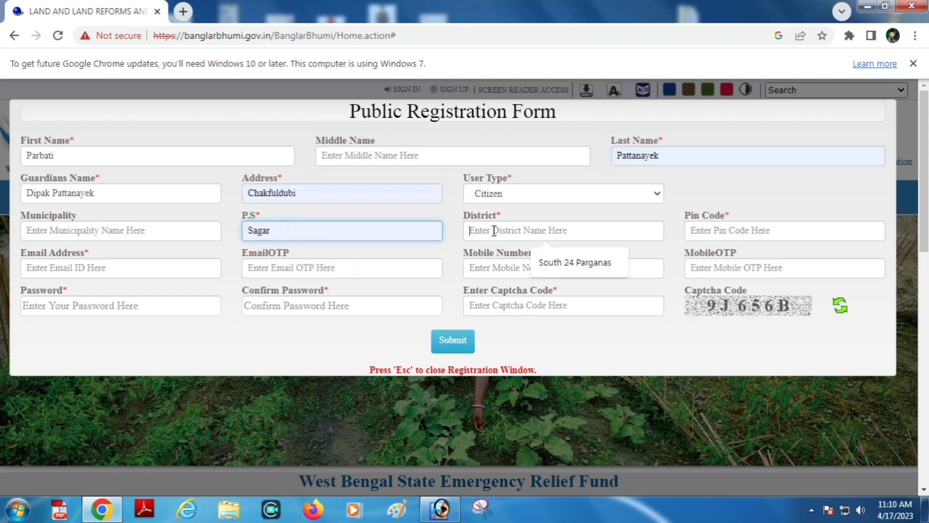
pyautogui.click(561, 264)
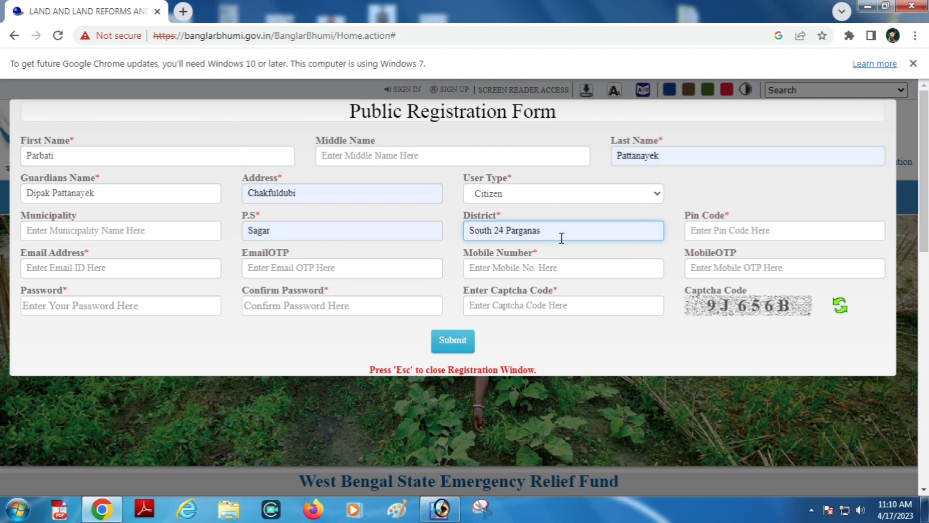
pyautogui.click(703, 232)
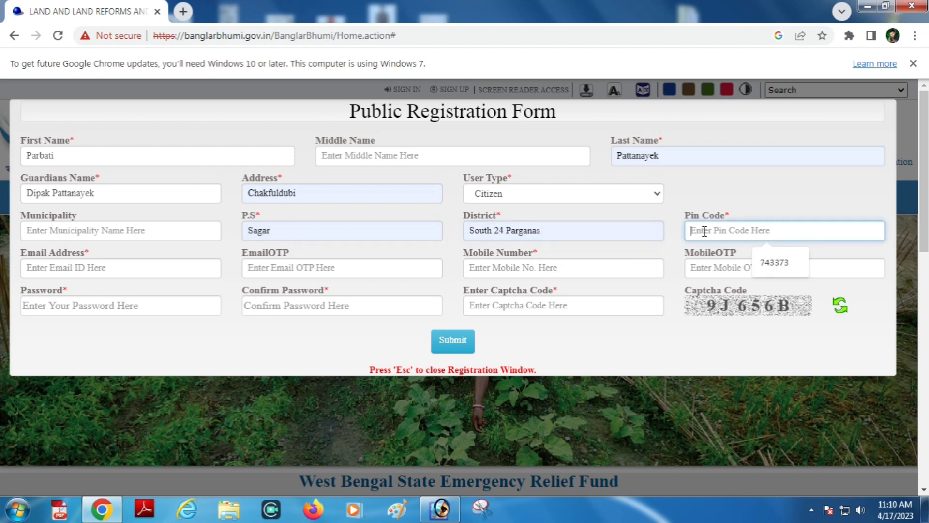
pyautogui.click(763, 261)
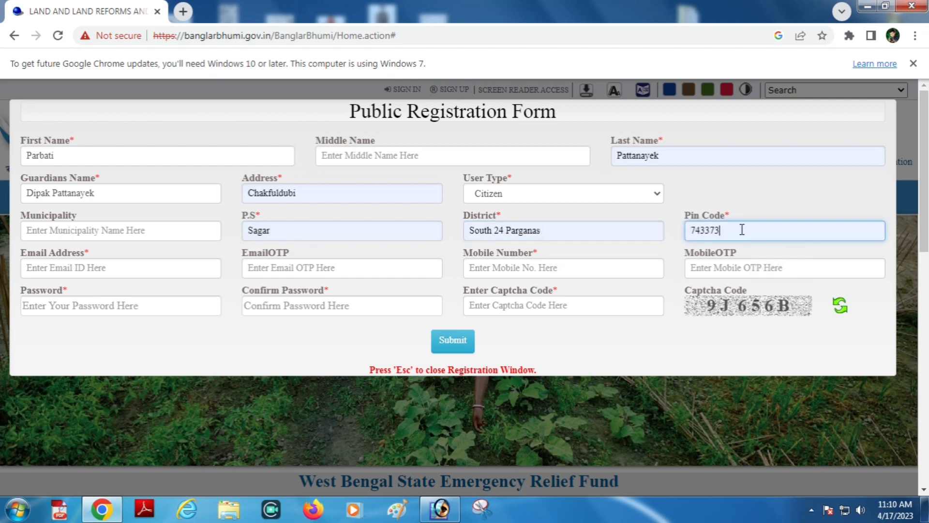
# Type the applicant's e-mail address into the Email Address field
pyautogui.click(107, 269)
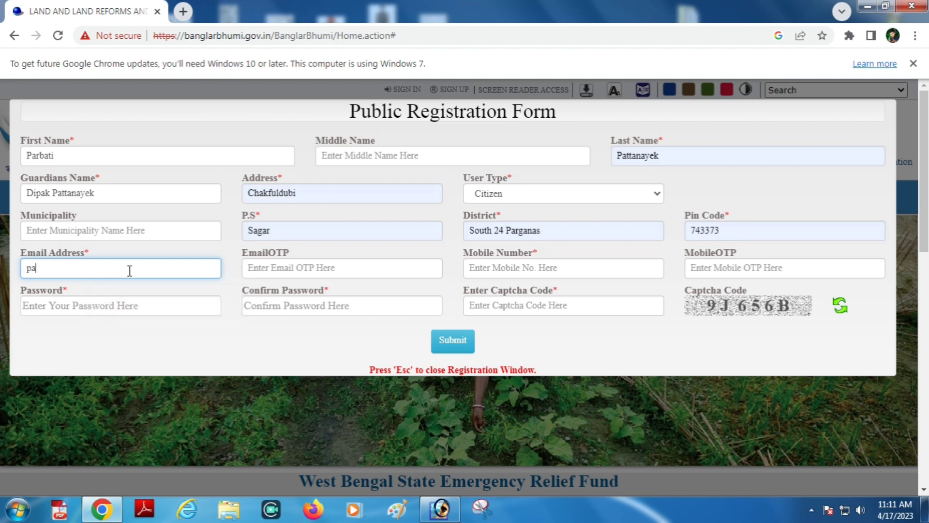
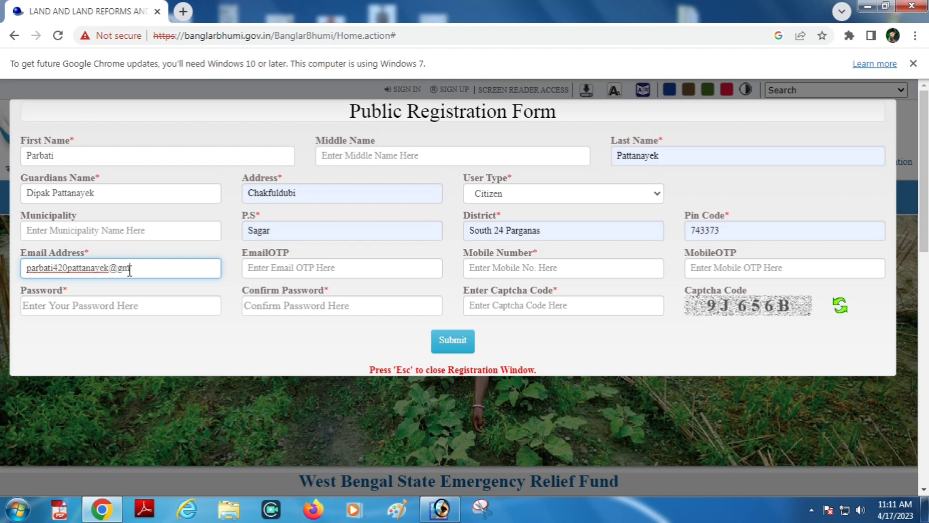
# Finish the e-mail address and enter the e-mail verification code
pyautogui.click(221, 287)
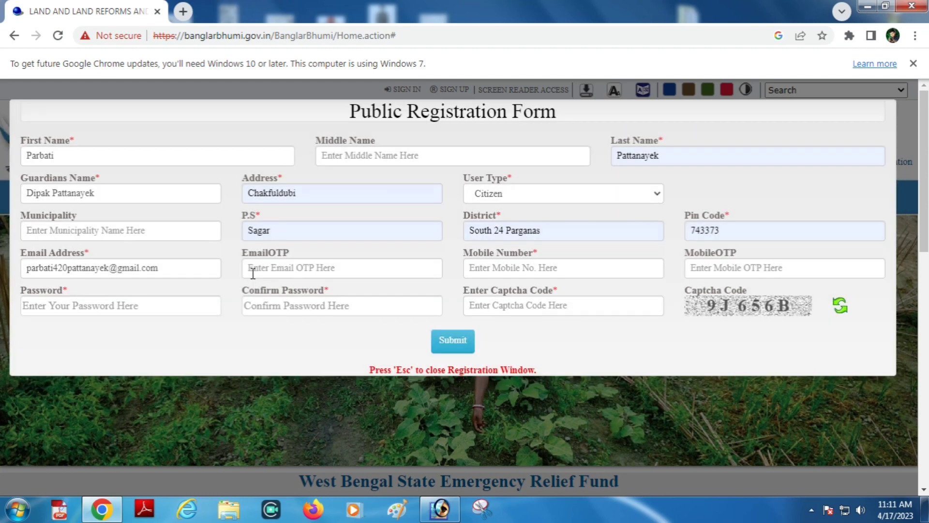
pyautogui.click(386, 269)
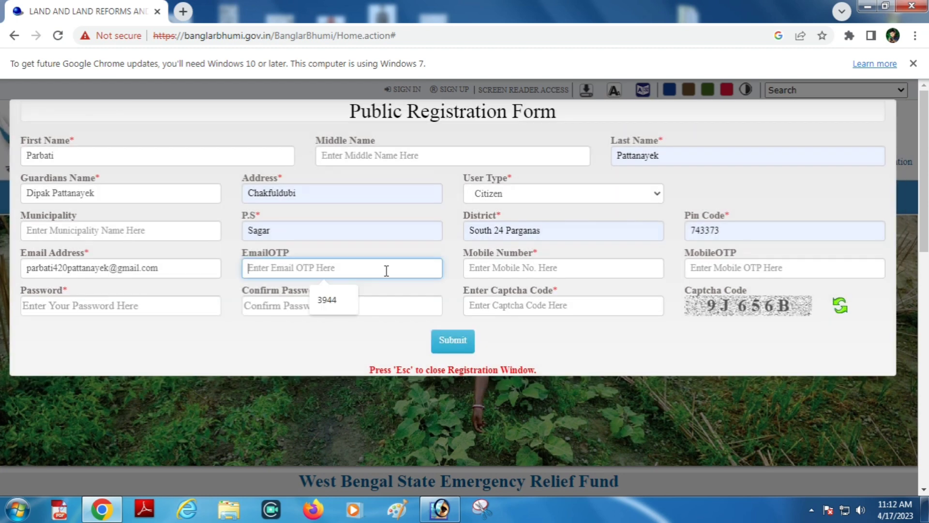
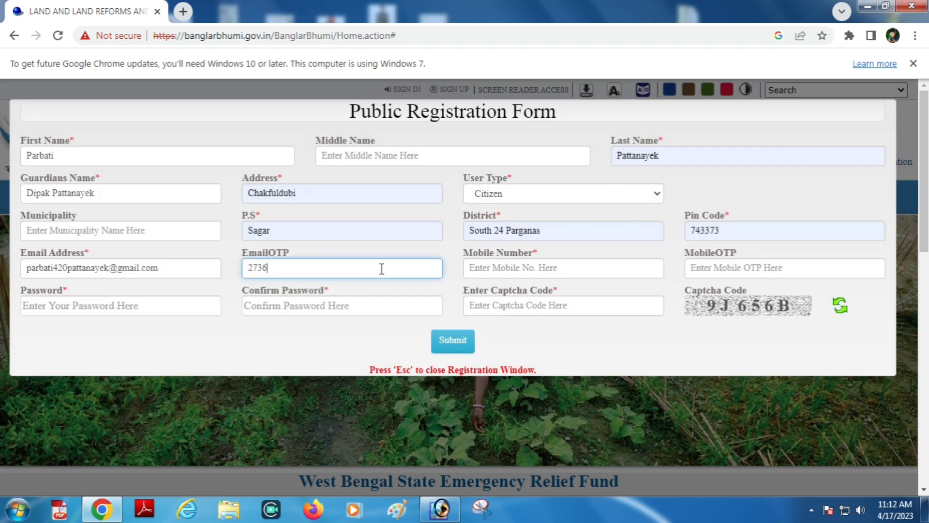
pyautogui.click(454, 309)
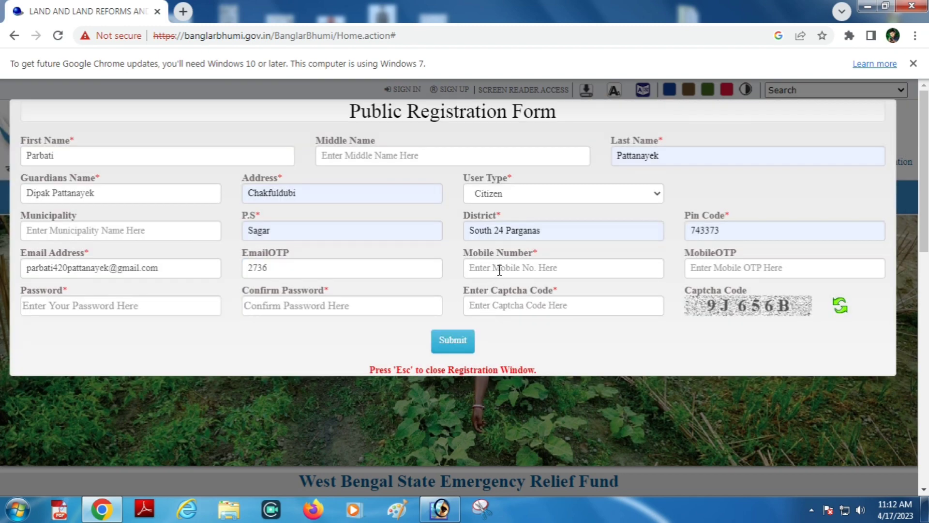
# Choose the suggested mobile number and enter its verification code so it validates
pyautogui.click(499, 269)
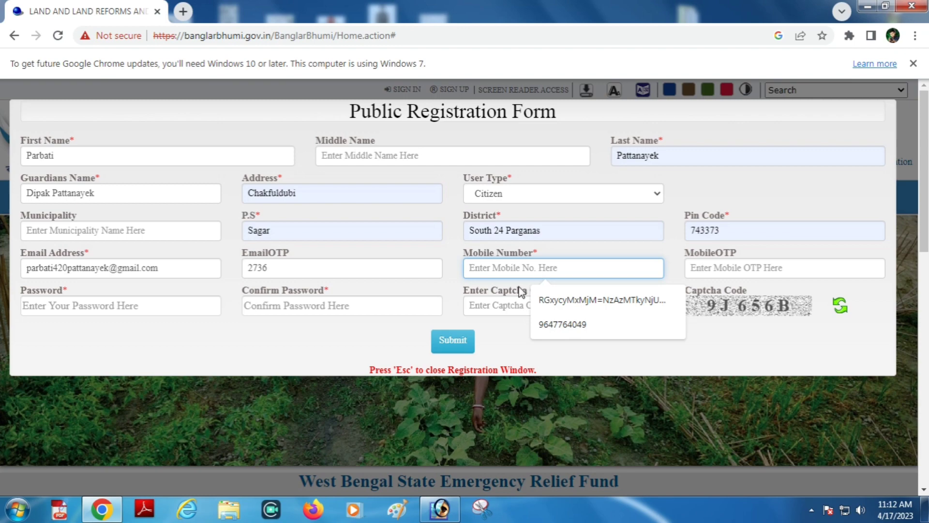
pyautogui.click(561, 324)
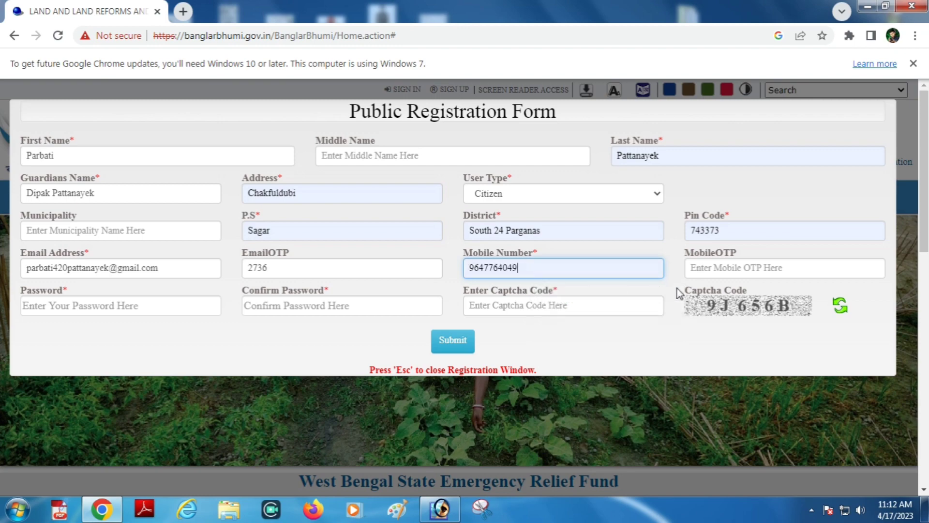
pyautogui.click(697, 266)
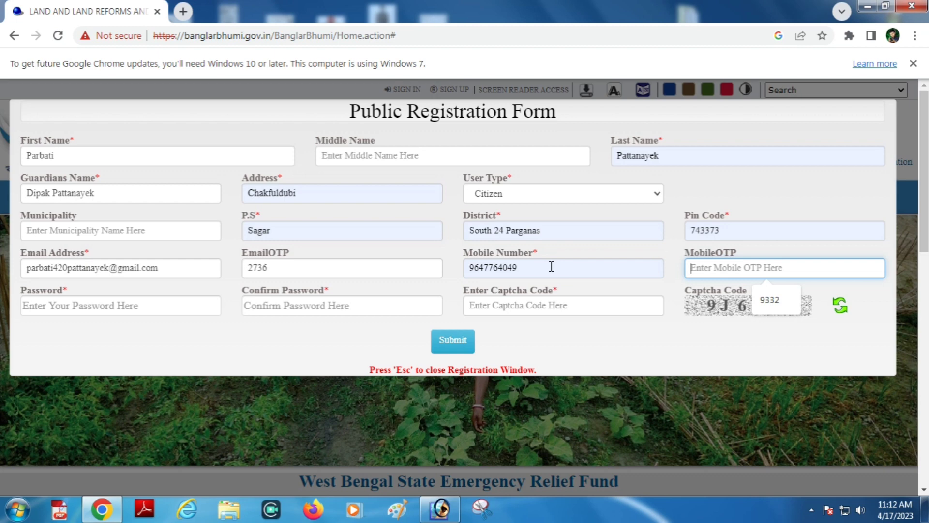
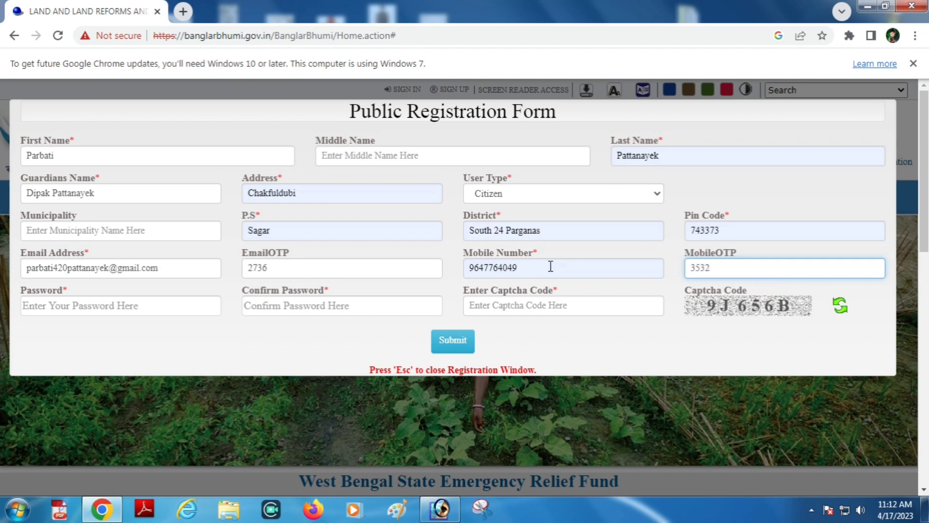
pyautogui.click(634, 334)
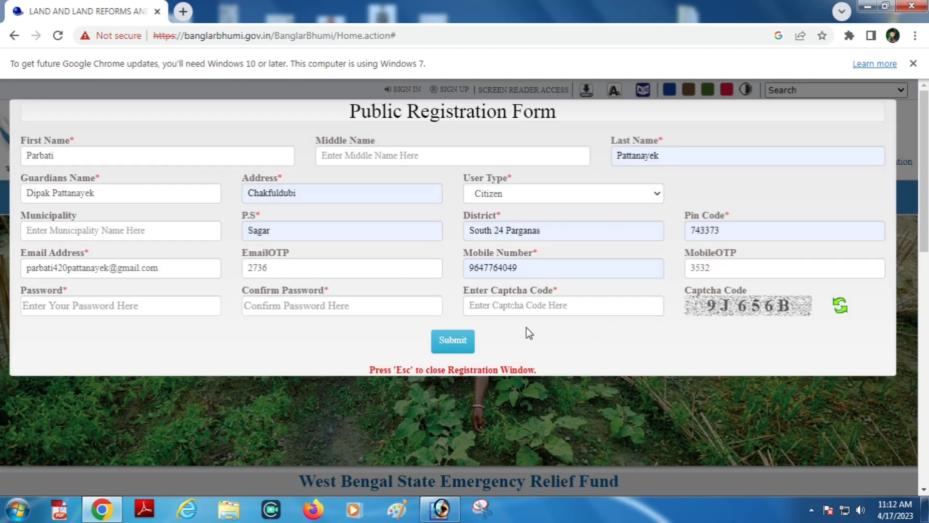
# Type the new account password and retype it in Confirm Password
pyautogui.click(75, 311)
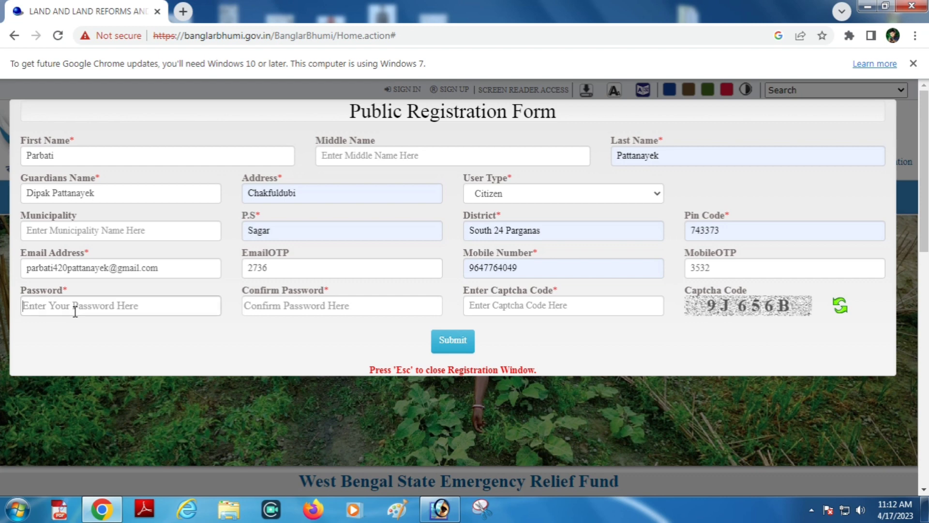
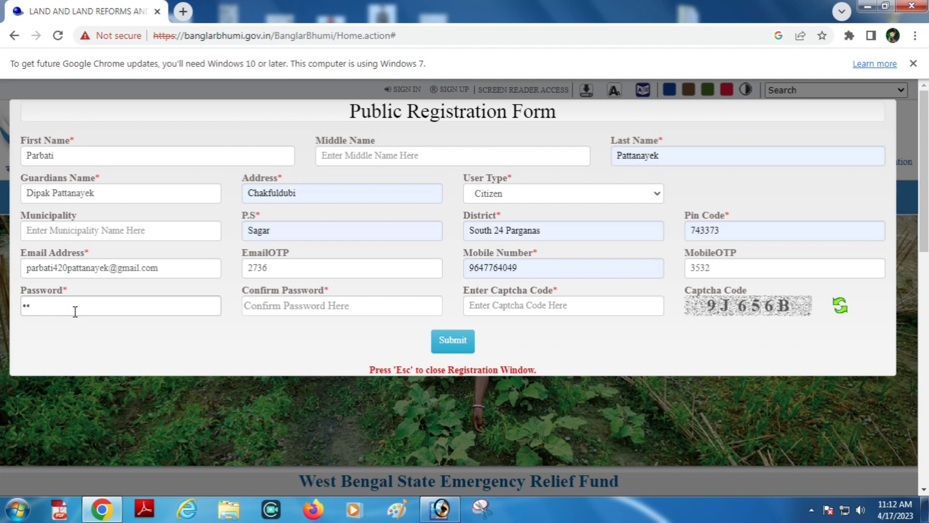
pyautogui.click(271, 309)
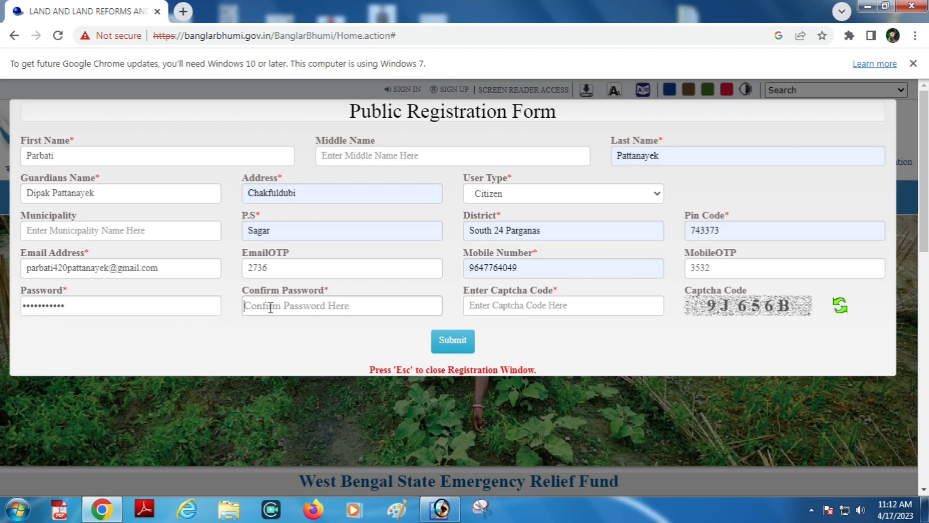
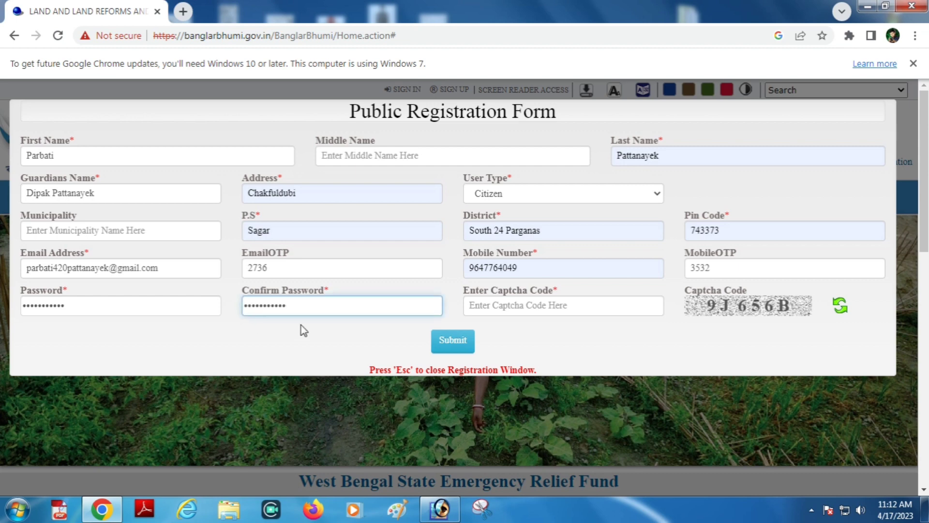
# Enter the captcha, fix its missing character after the warning, and submit the registration
pyautogui.click(500, 311)
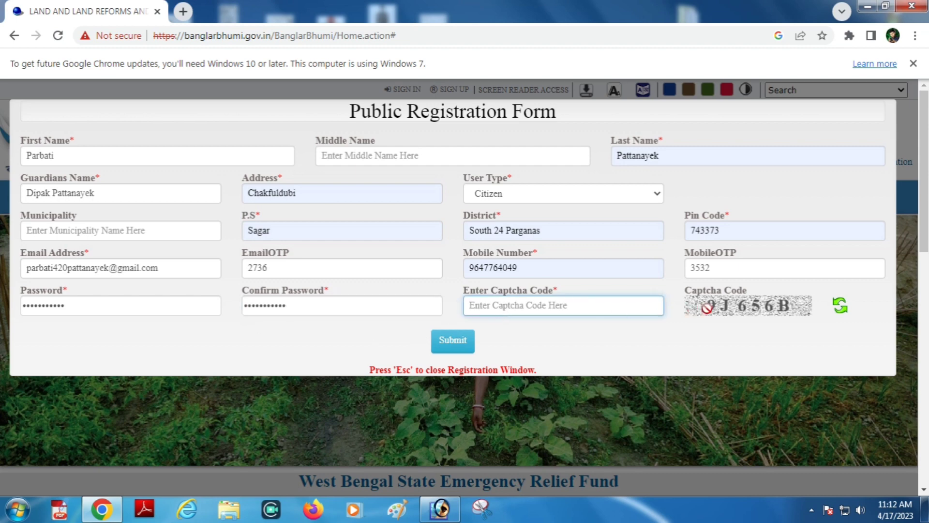
pyautogui.write('9J')
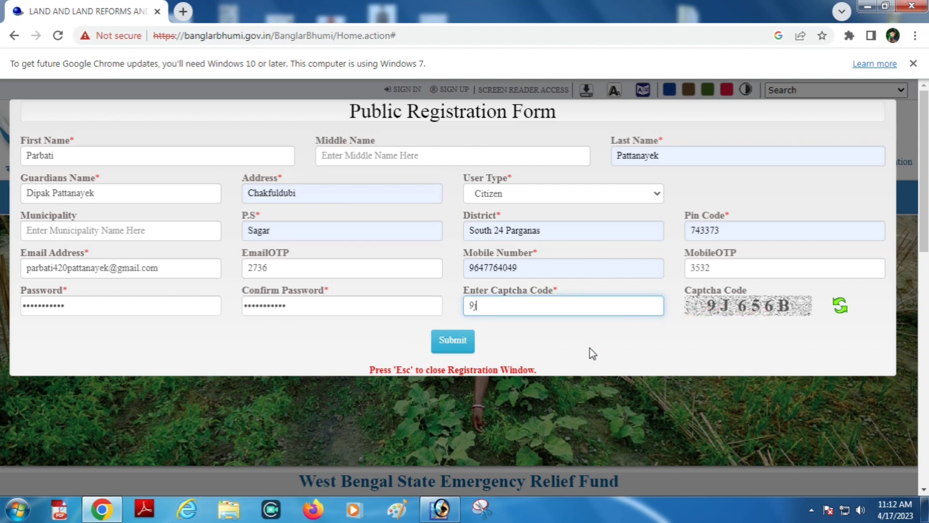
pyautogui.write('65B')
pyautogui.click(446, 354)
pyautogui.click(464, 265)
pyautogui.press('Left')
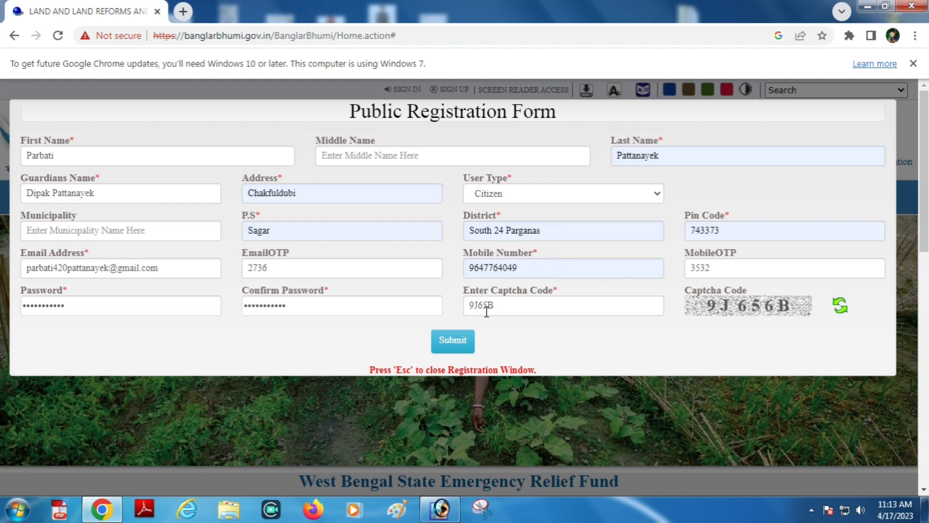
pyautogui.write('6')
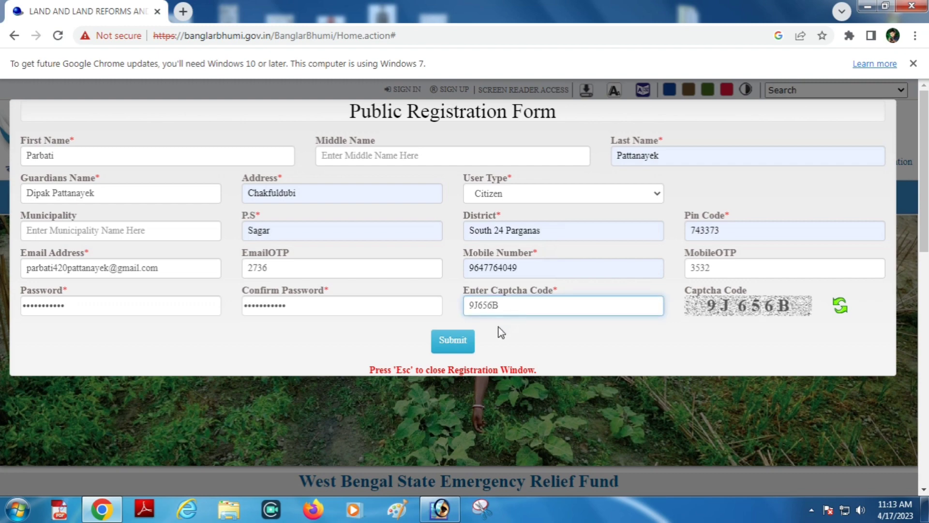
pyautogui.click(455, 340)
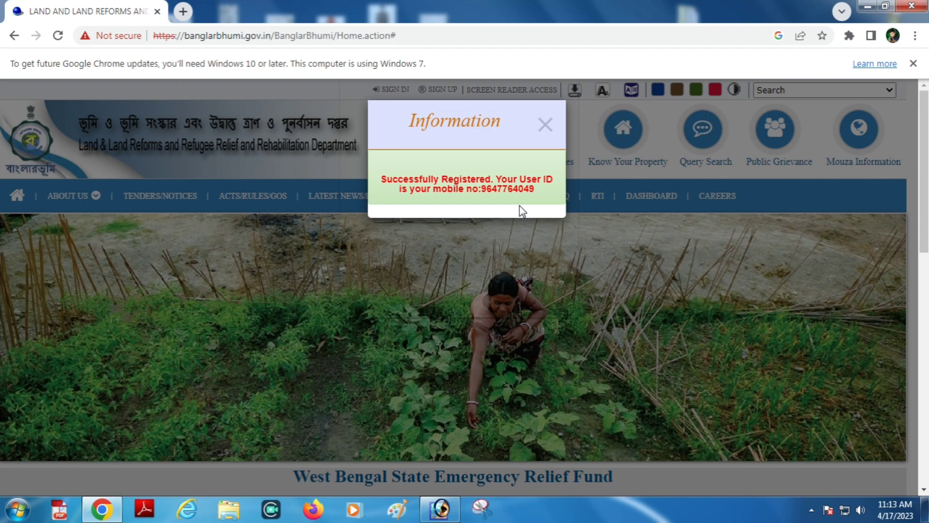
# Close the success message and log in with the registered mobile number, password and captcha
pyautogui.click(545, 124)
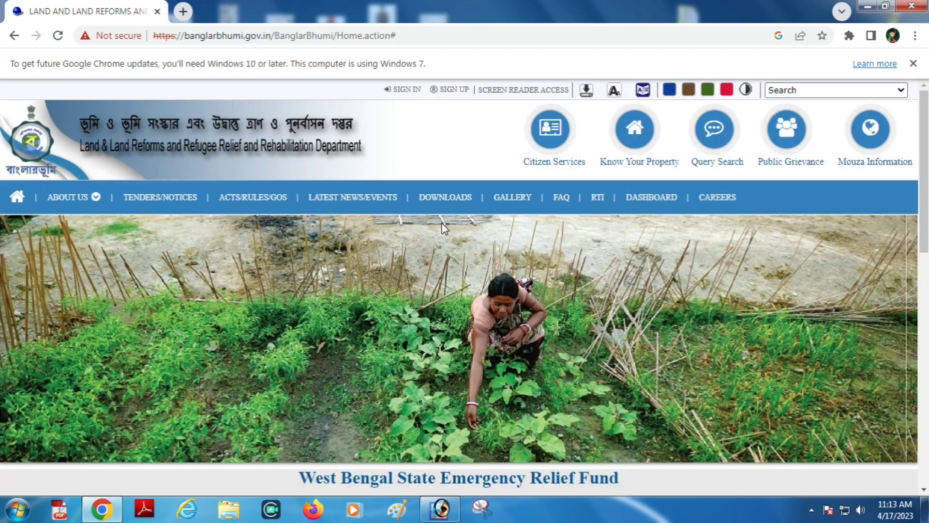
pyautogui.click(625, 139)
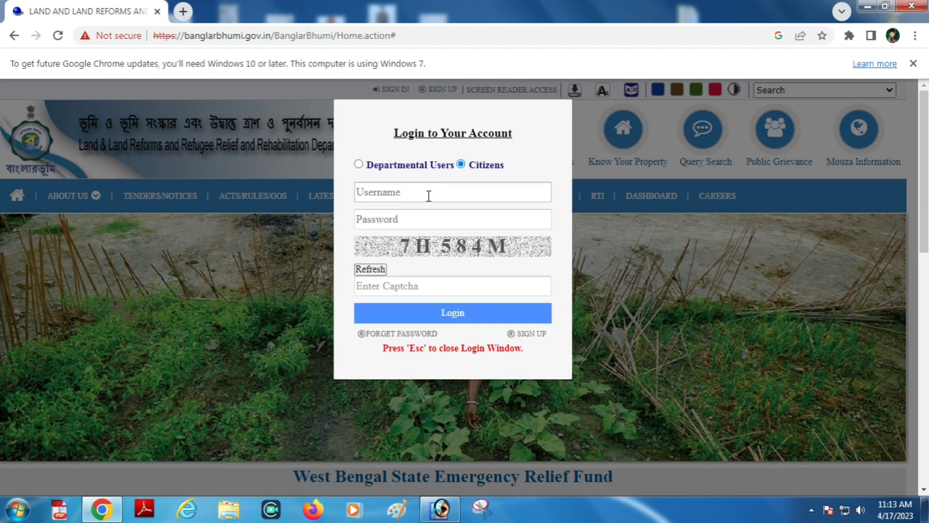
pyautogui.click(429, 196)
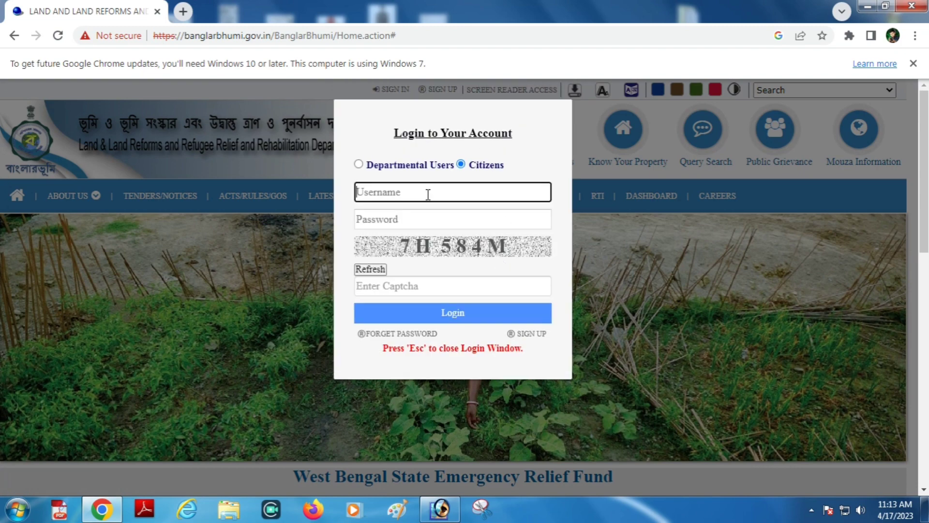
pyautogui.click(415, 220)
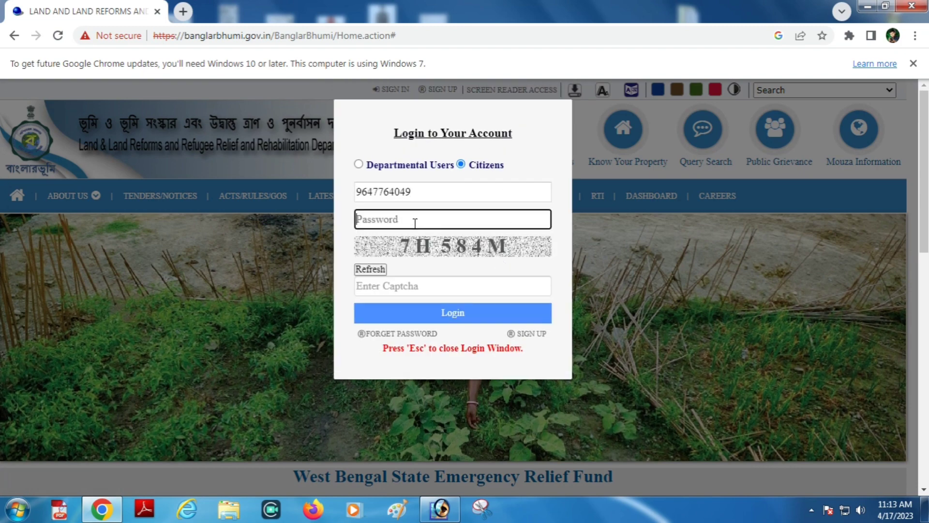
pyautogui.write('•••••••••••')
pyautogui.click(441, 286)
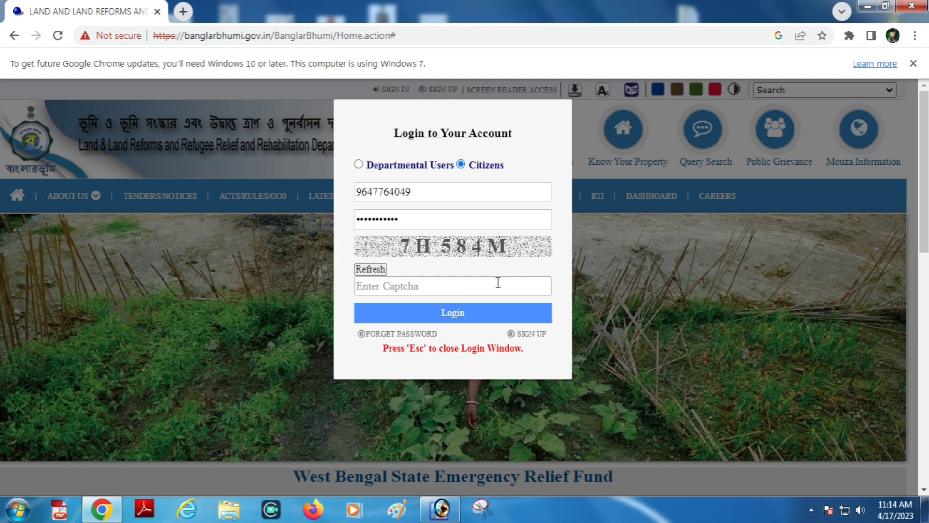
pyautogui.write('7H584M')
pyautogui.click(501, 313)
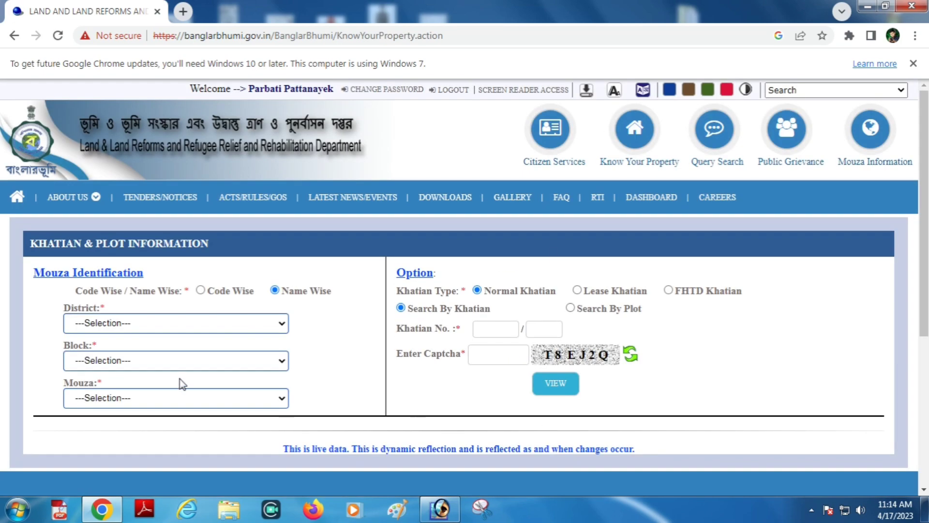
# Select District [16] DAKSHIN 24 PARGANA, Block [29] SAGAR and Mouza [037] Sagar
pyautogui.click(176, 325)
pyautogui.scroll(-1, 160, 270)
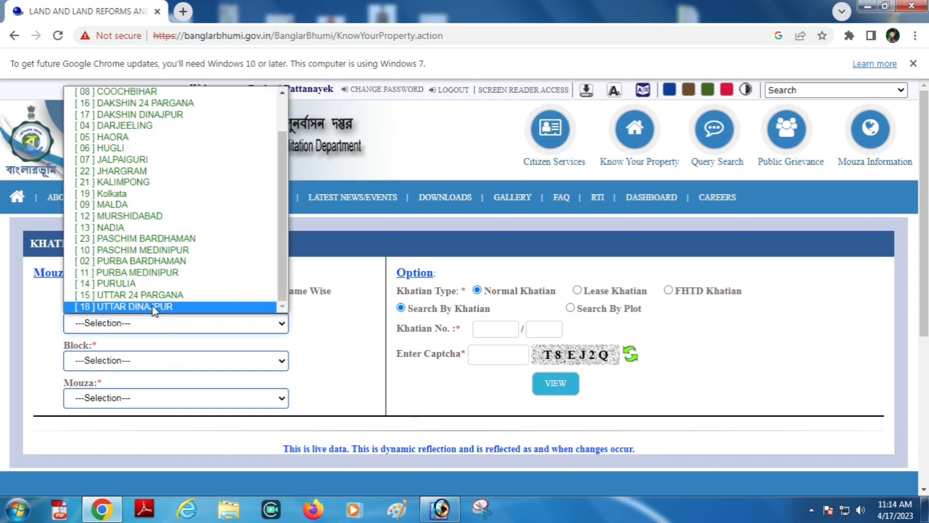
pyautogui.scroll(1, 155, 244)
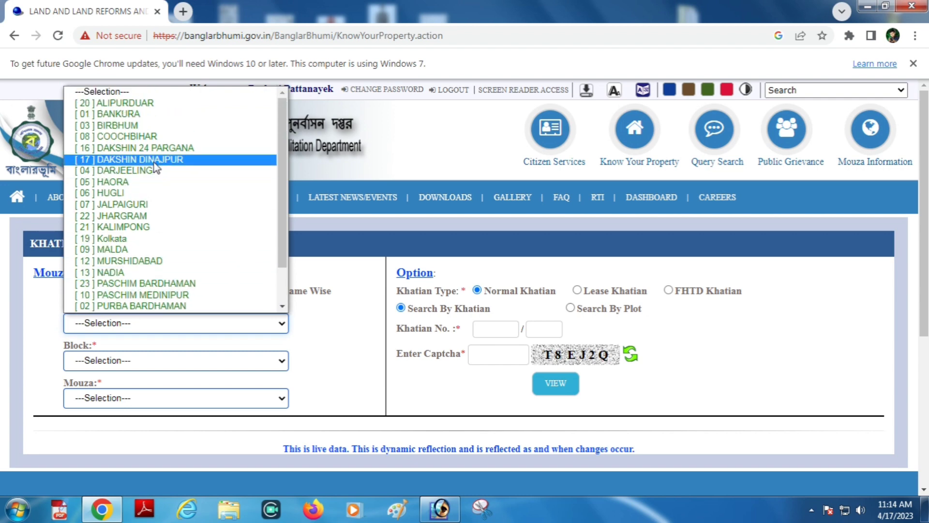
pyautogui.click(144, 147)
pyautogui.click(228, 358)
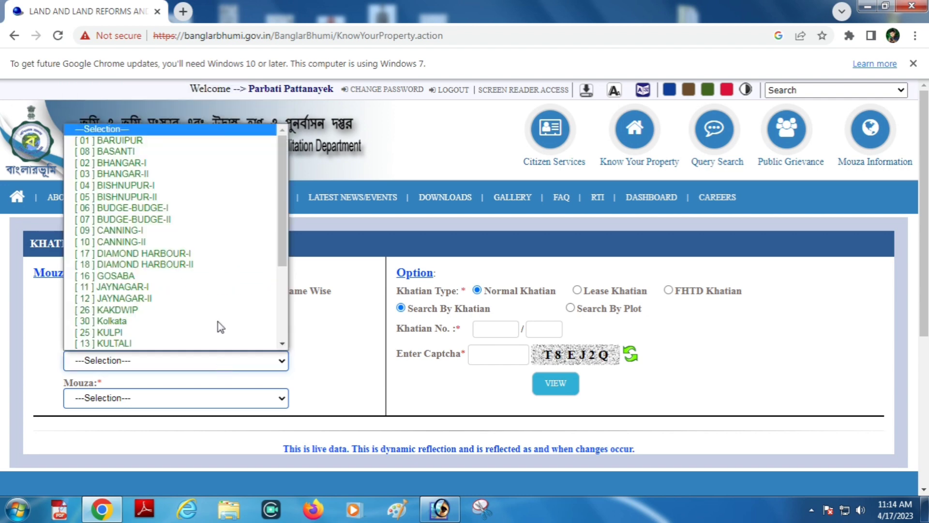
pyautogui.scroll(-3, 218, 319)
pyautogui.click(150, 333)
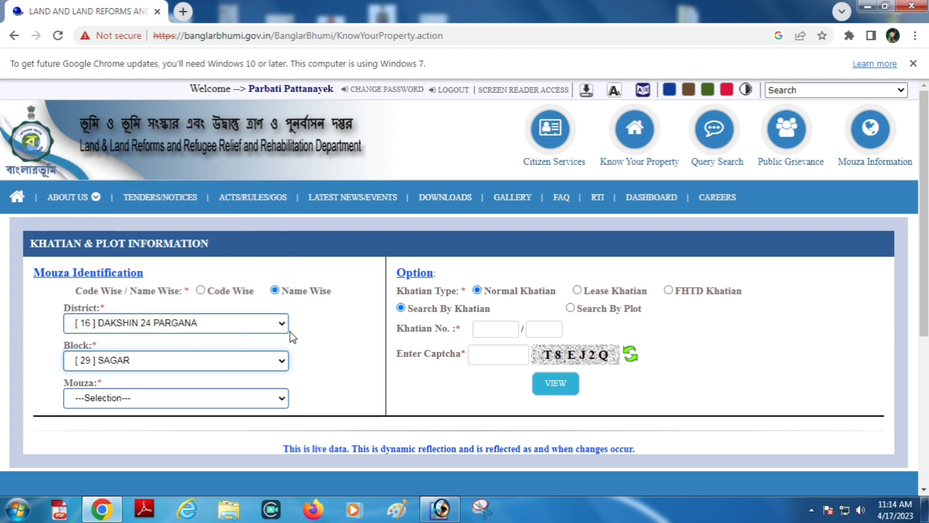
pyautogui.click(207, 397)
pyautogui.scroll(-6, 179, 310)
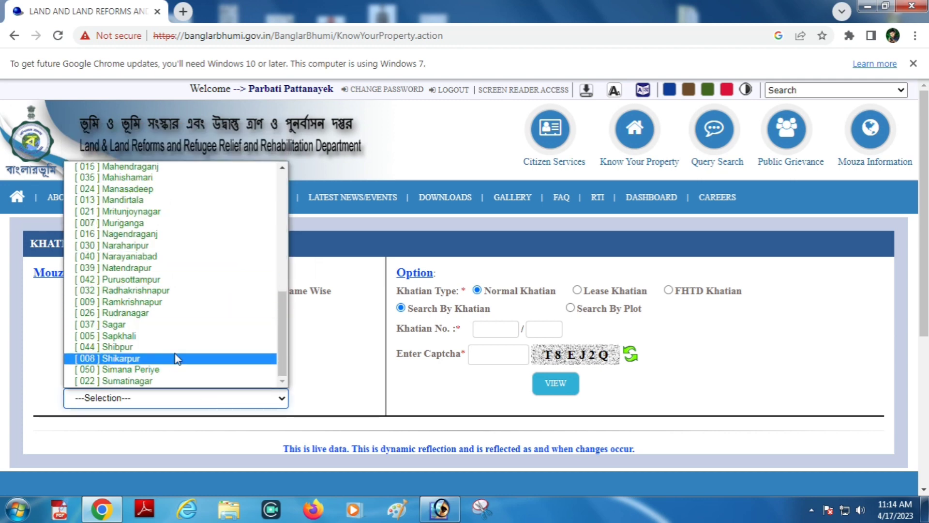
pyautogui.click(177, 326)
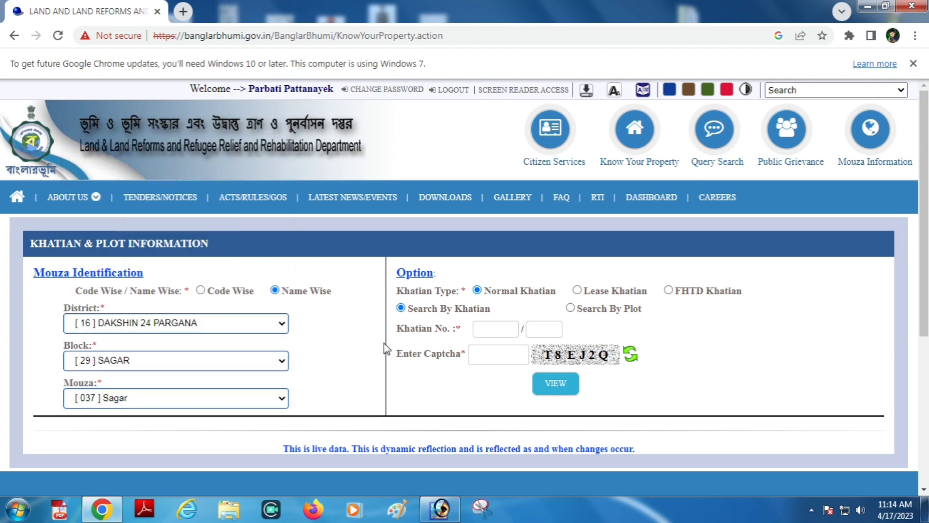
# Enter the khatian number and captcha and run VIEW, which reports Record Not Found
pyautogui.click(501, 333)
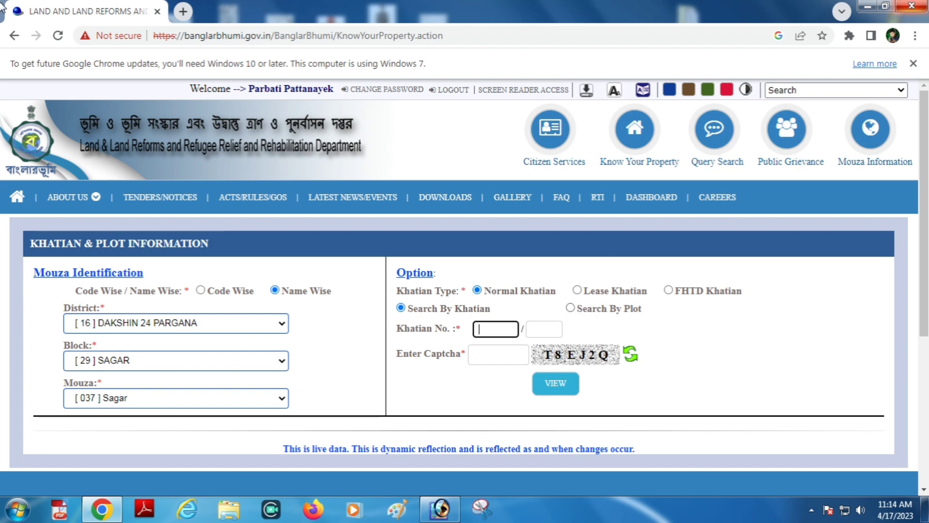
pyautogui.write('4201')
pyautogui.click(499, 354)
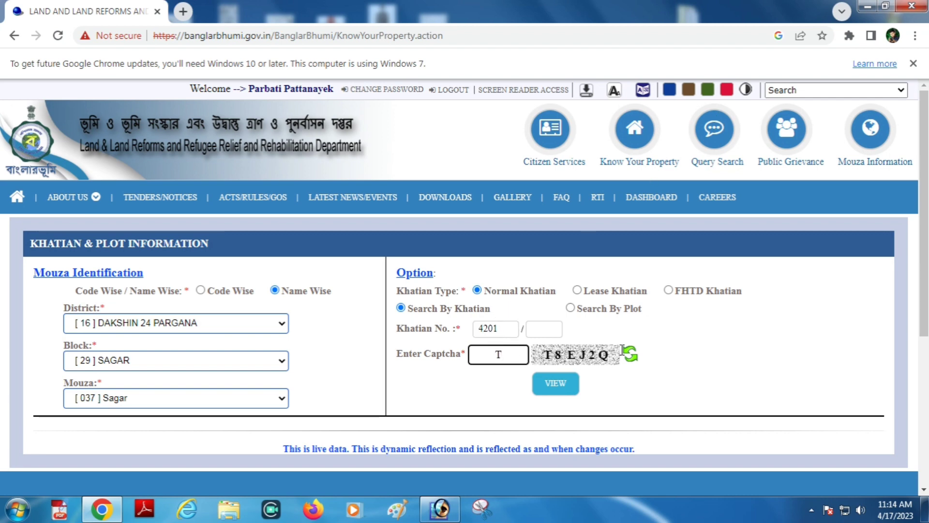
pyautogui.write('T8EJ2Q')
pyautogui.click(567, 384)
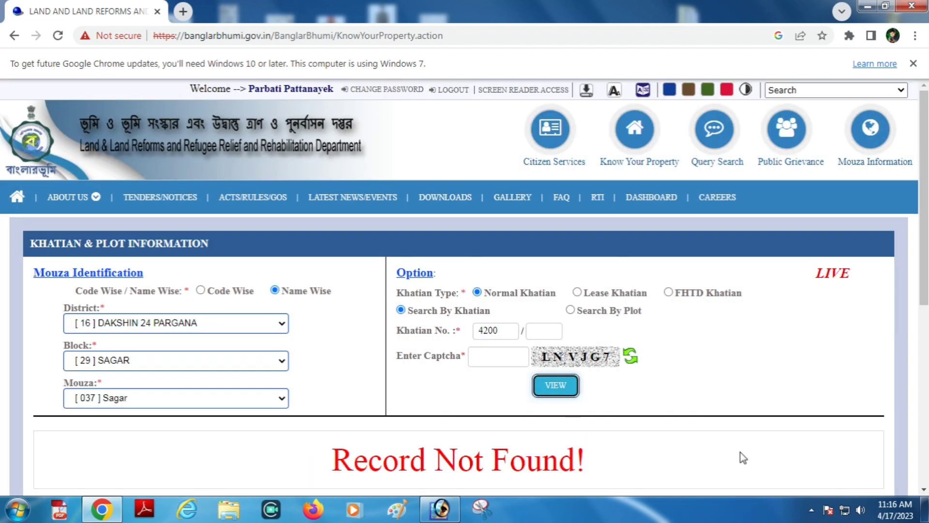
pyautogui.click(811, 510)
pyautogui.click(709, 437)
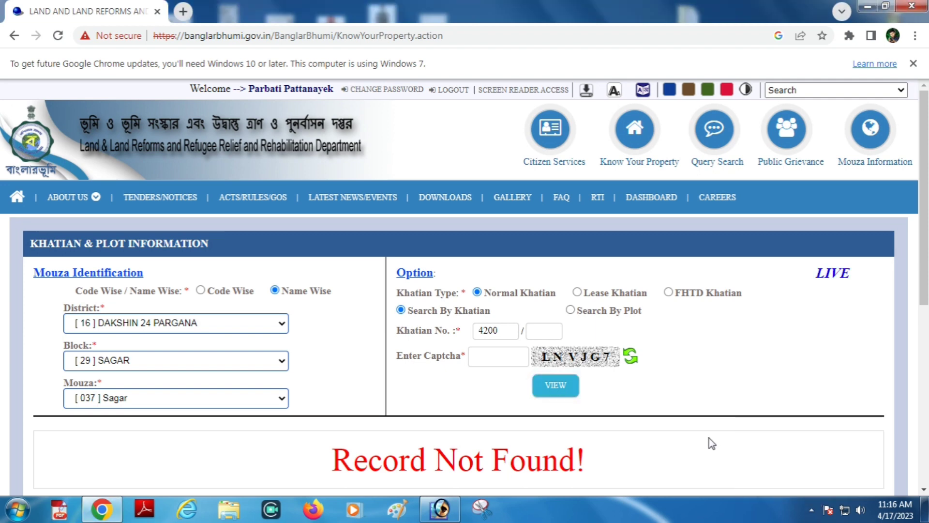